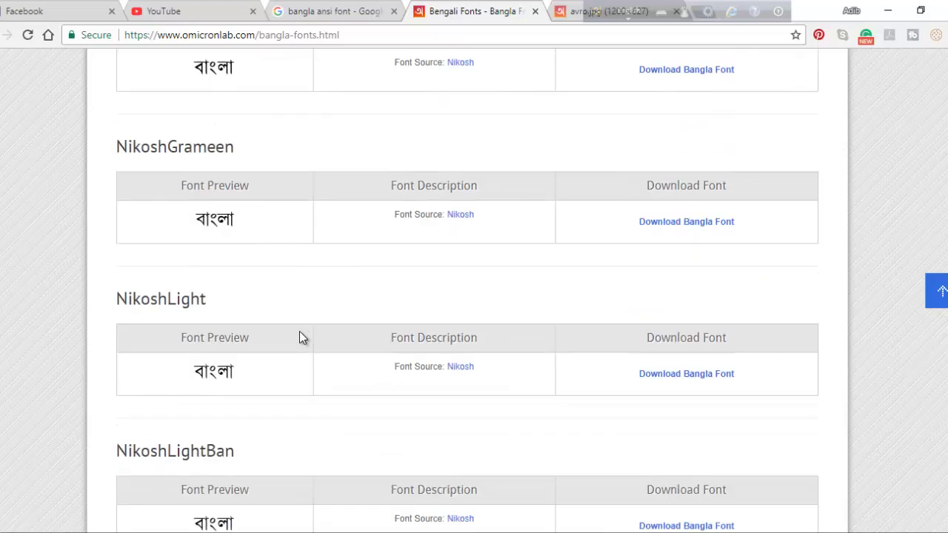
Browse OmicronLab's Bangla fonts page for the Kalpurush ANSI entry and look over the Google results for "bangla ansi font".
scroll(299, 333, up, 6)
scroll(302, 333, down, 15)
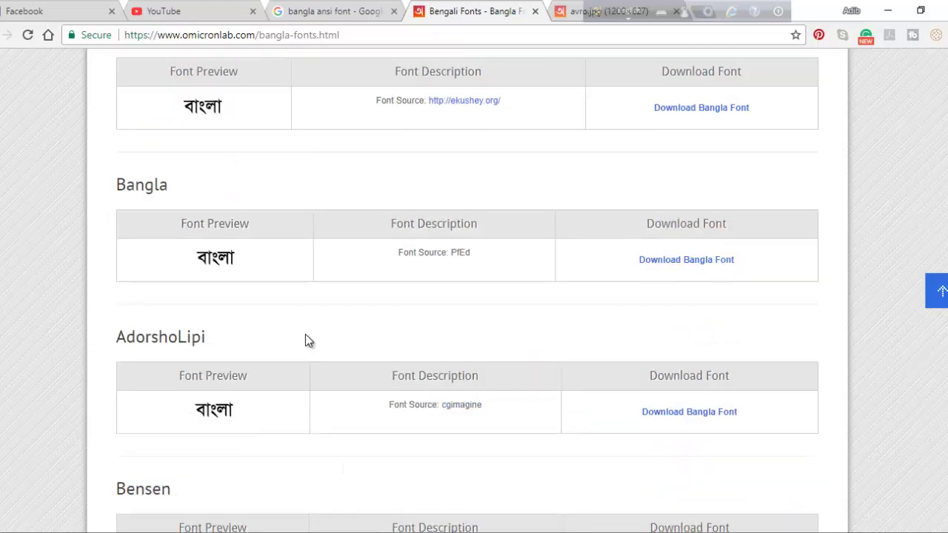
scroll(305, 336, up, 4)
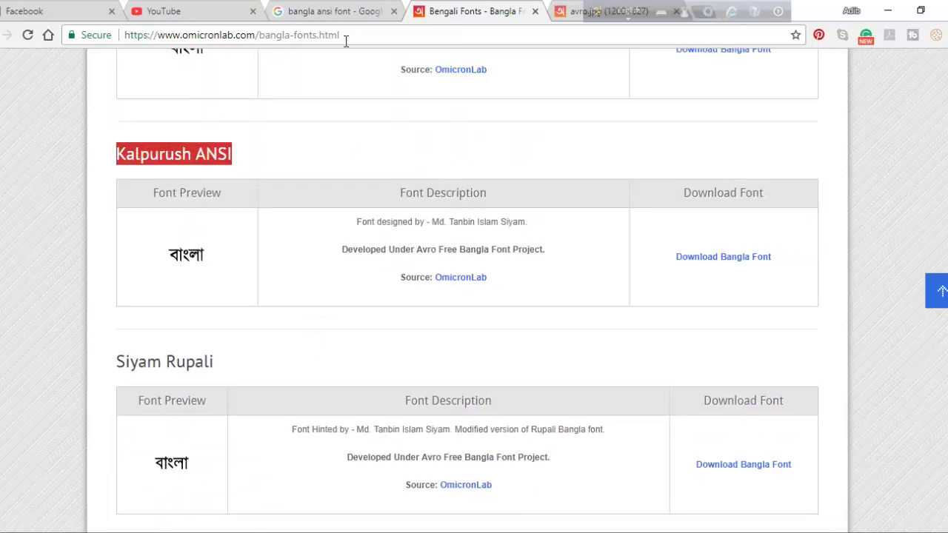
click(341, 11)
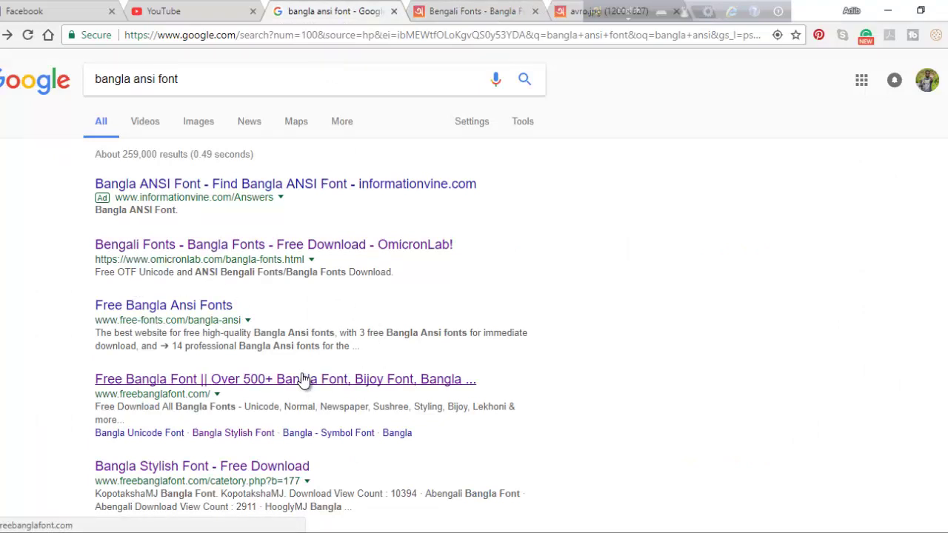
click(478, 10)
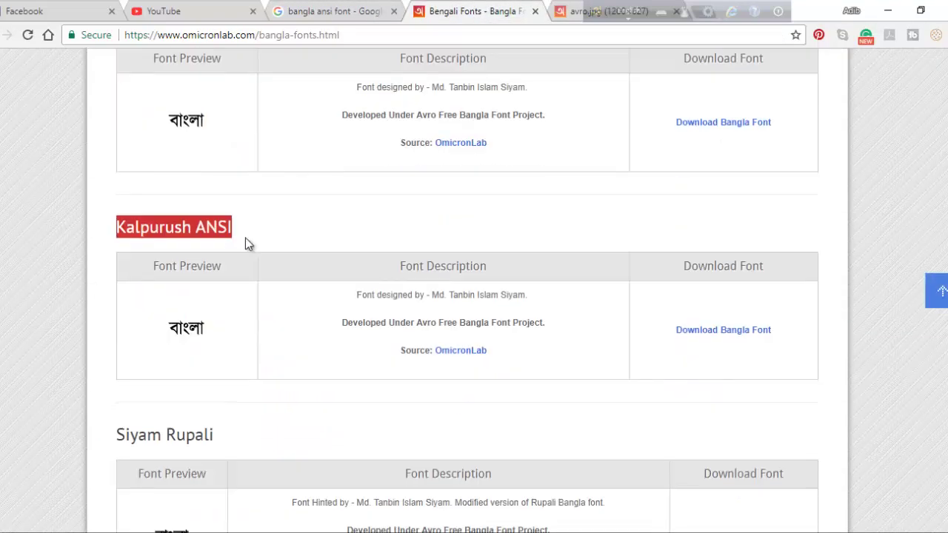
click(285, 241)
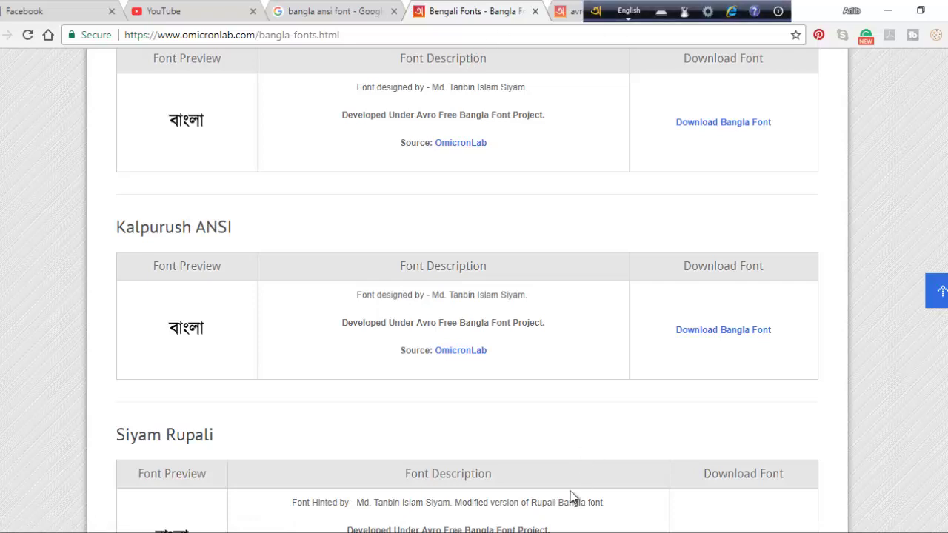
Switch to Photoshop and set the text font to Kalpurush ANSI at 60 pt.
key(alt+Tab)
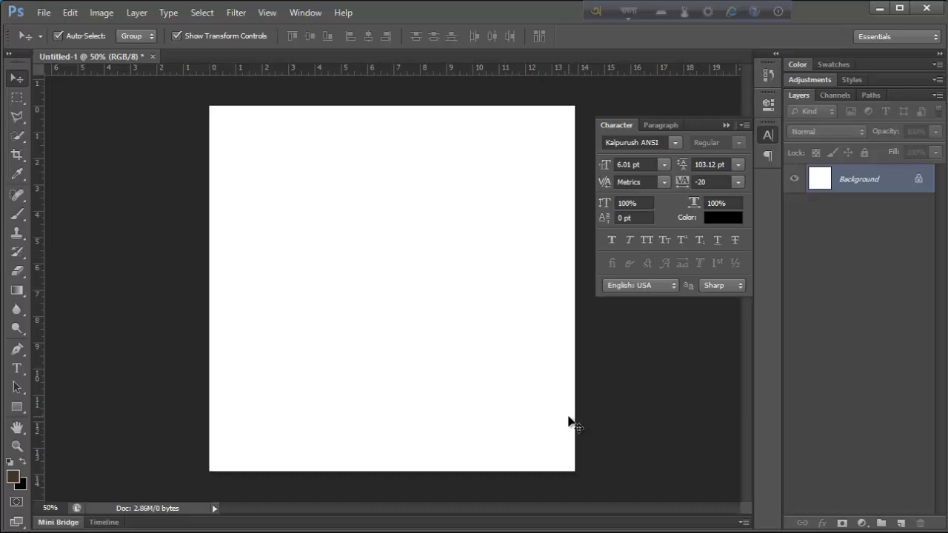
click(679, 144)
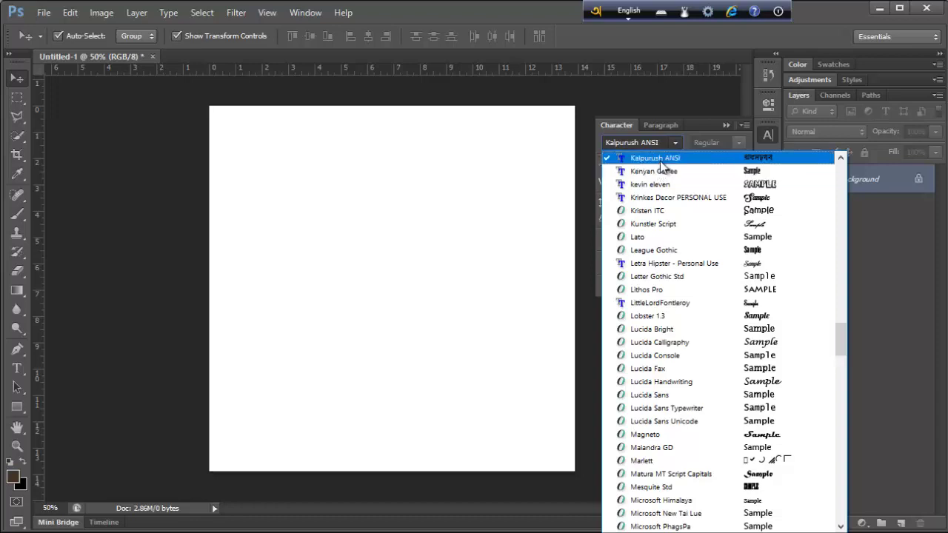
scroll(657, 185, up, 1)
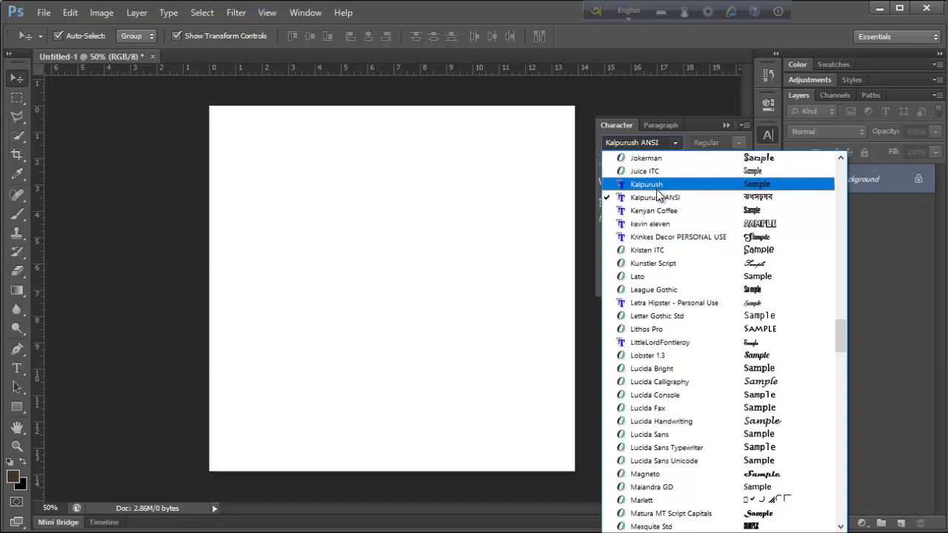
click(656, 196)
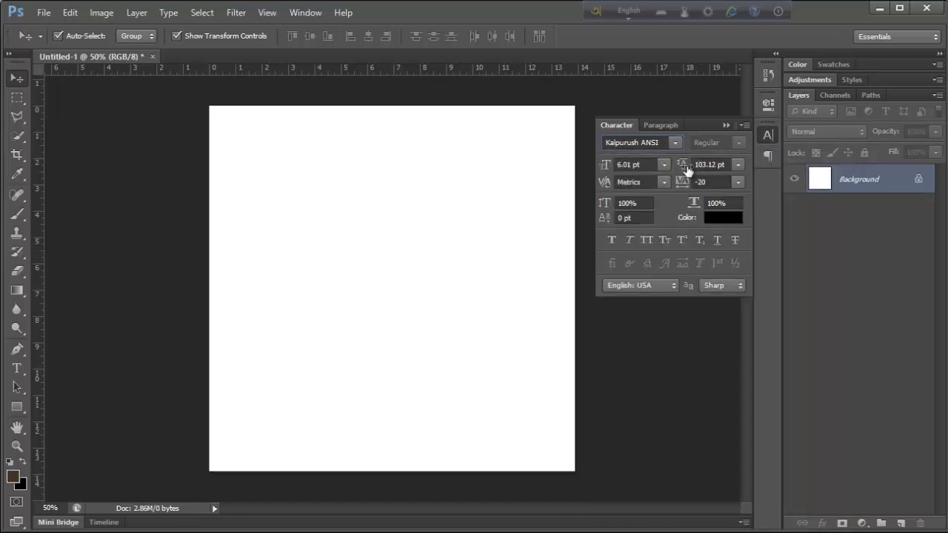
click(663, 163)
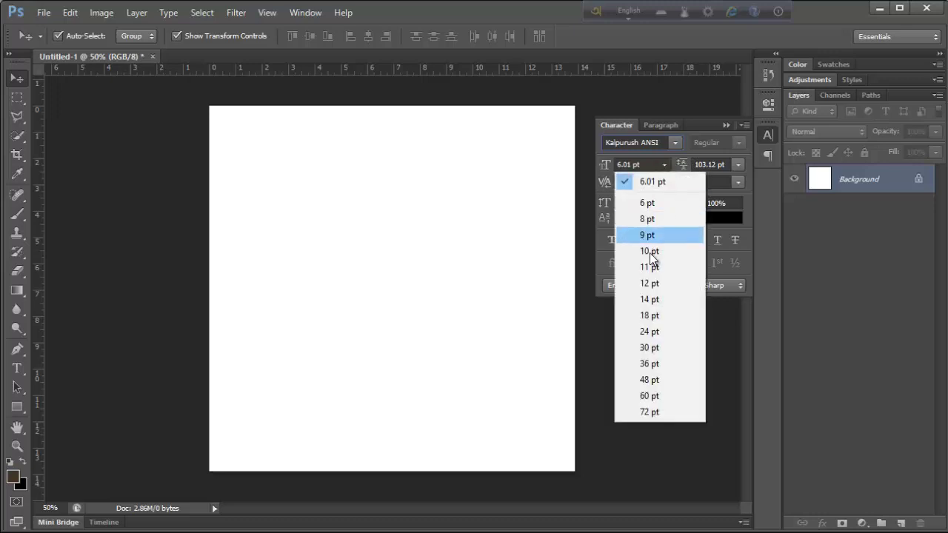
click(651, 395)
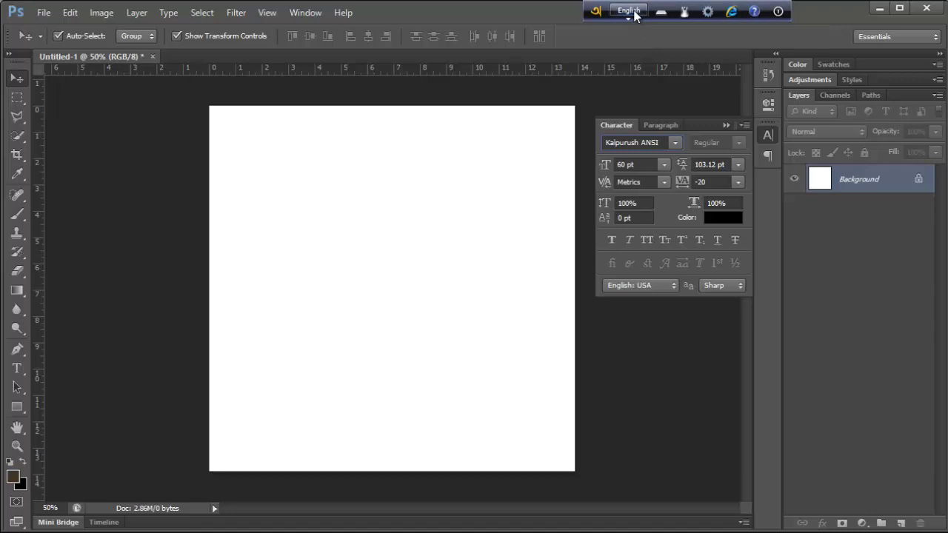
Set Avro Keyboard to output as ANSI, accepting the warning, and switch its typing language to Bangla.
click(707, 13)
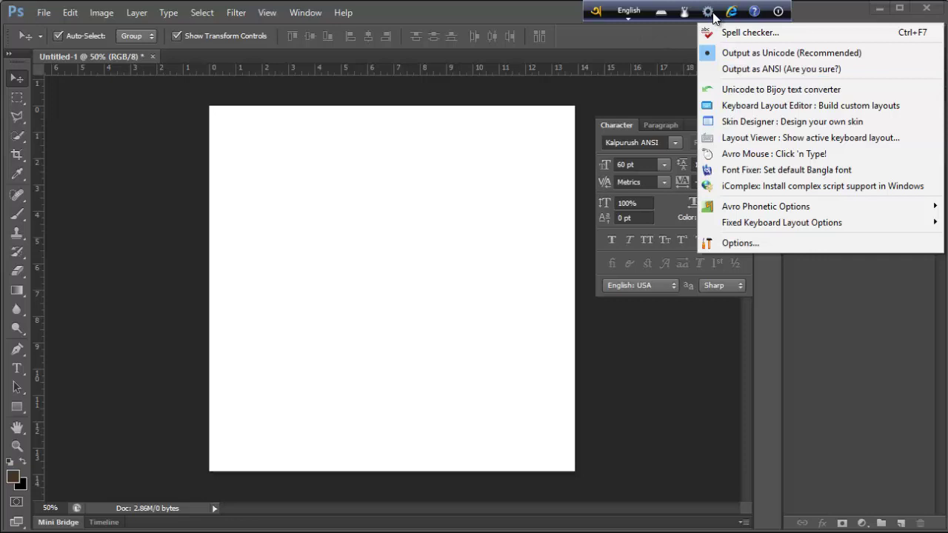
click(748, 69)
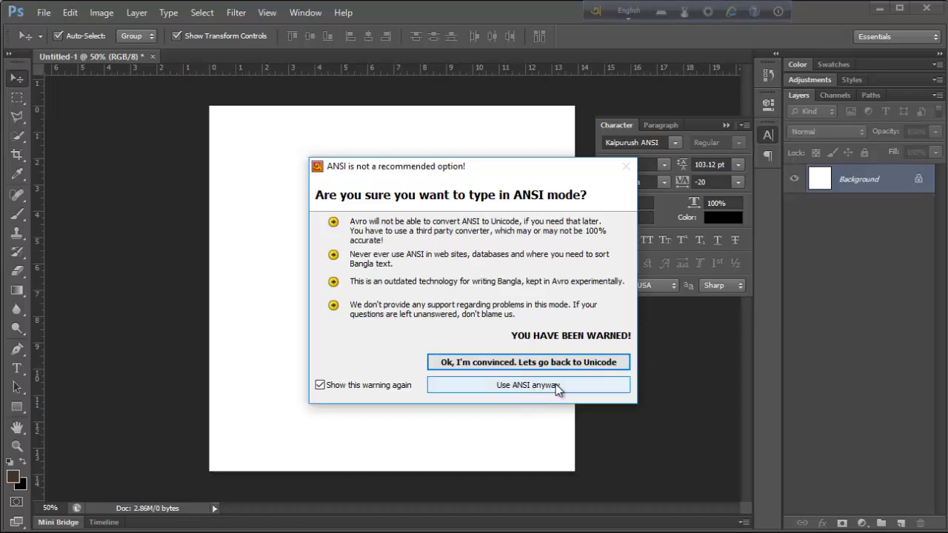
click(543, 387)
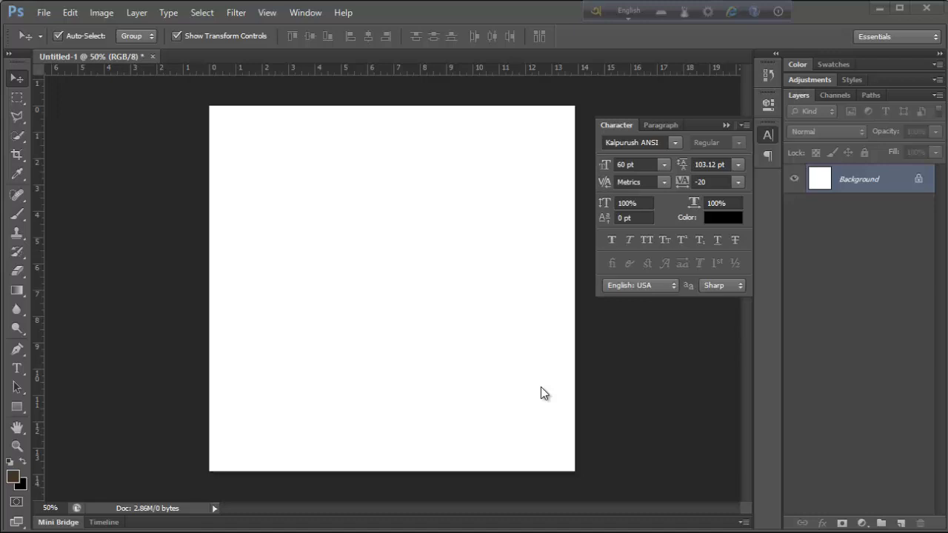
click(627, 12)
Add the text line "আমি বাংলায় গান গাই ।" to the upper half of the blank canvas and commit it.
click(21, 370)
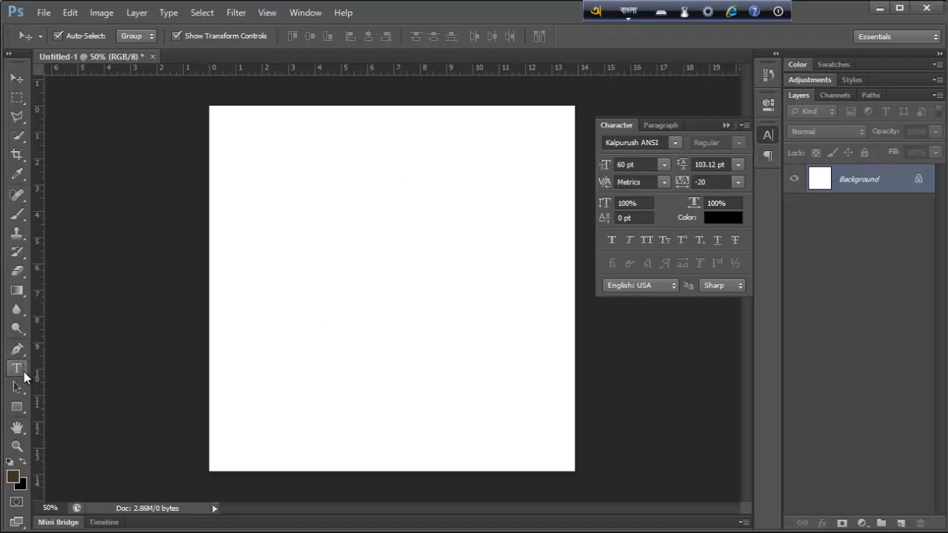
click(310, 251)
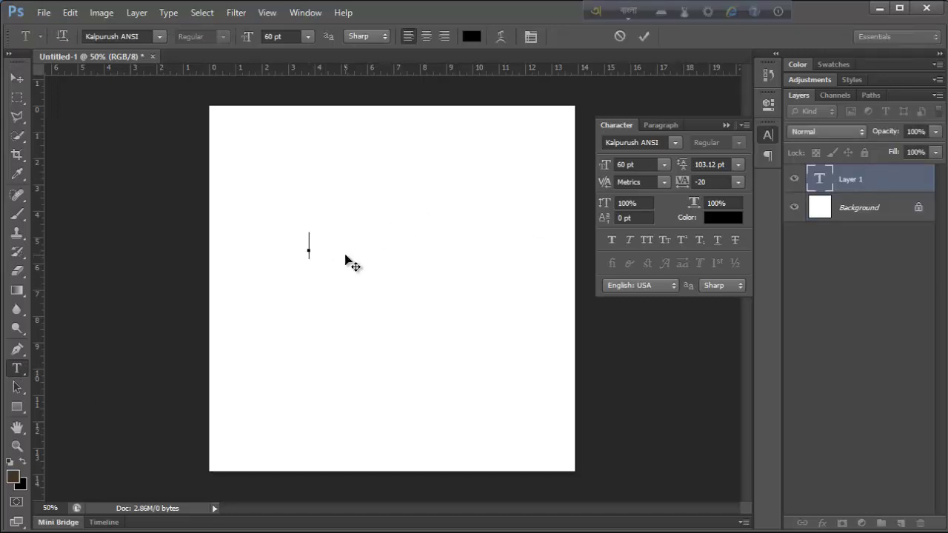
text(ami )
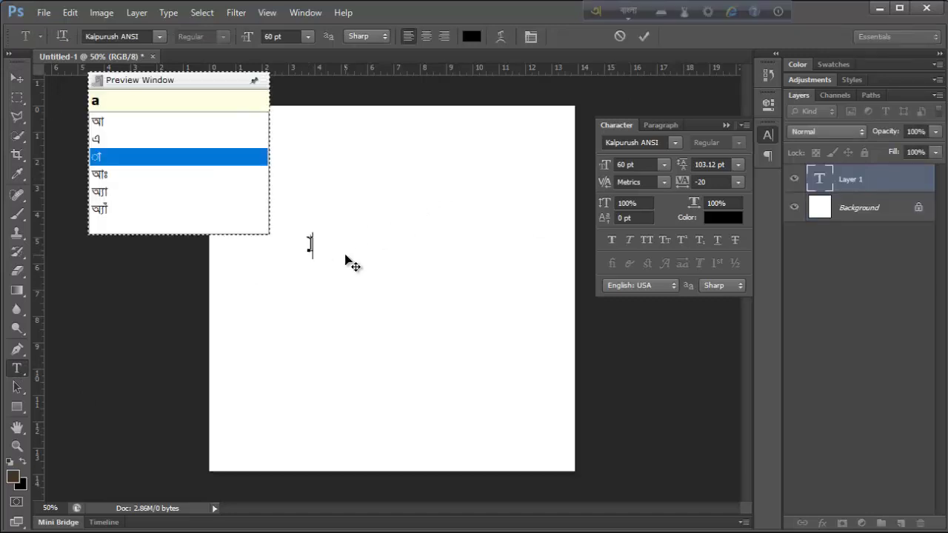
text(ba)
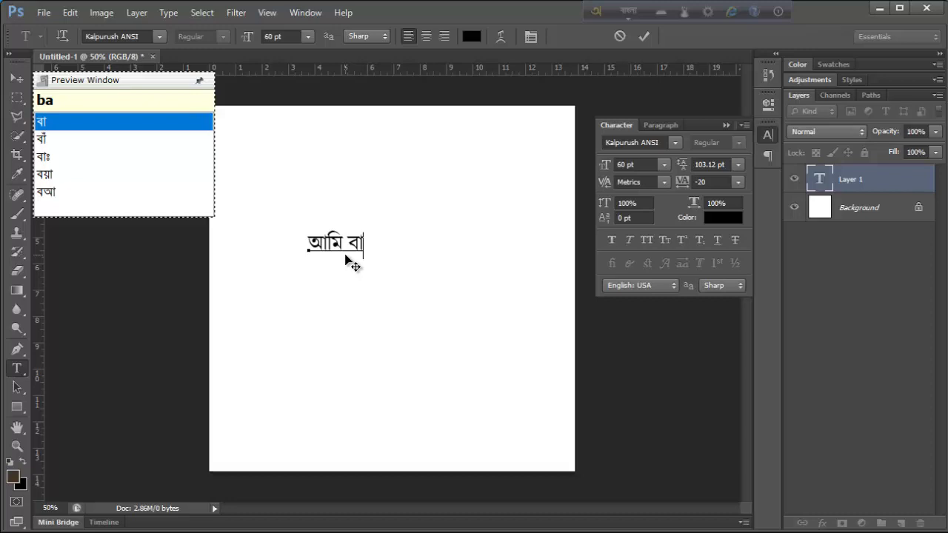
text(nglay h)
key(BackSpace)
text(gan )
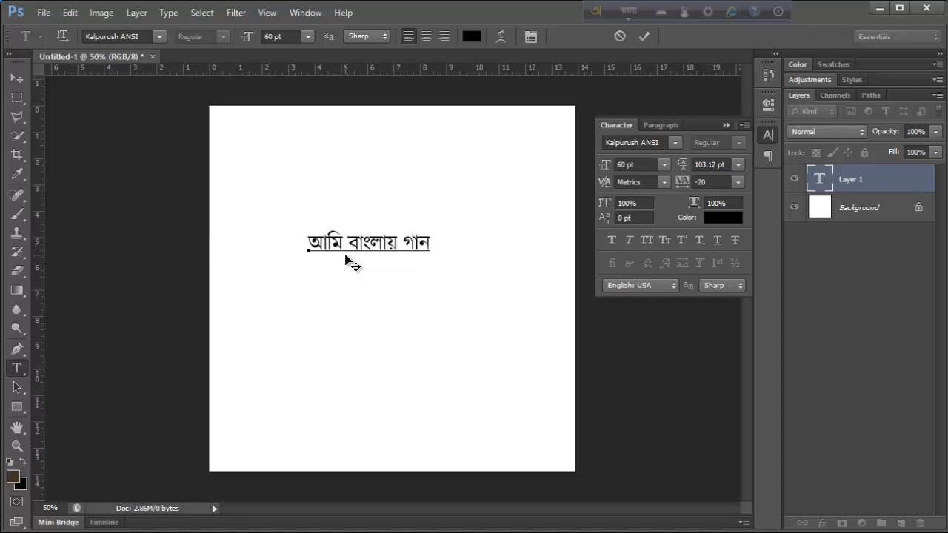
text(gai)
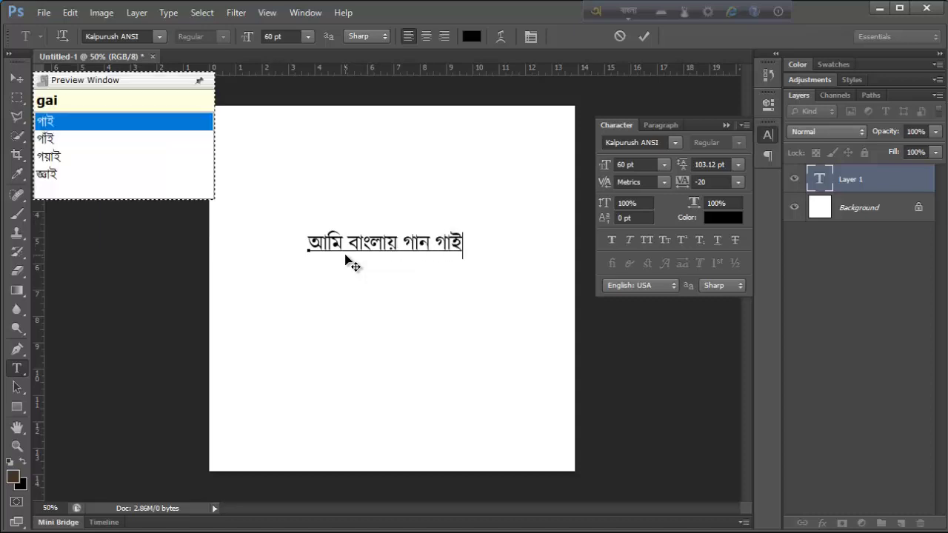
text(.)
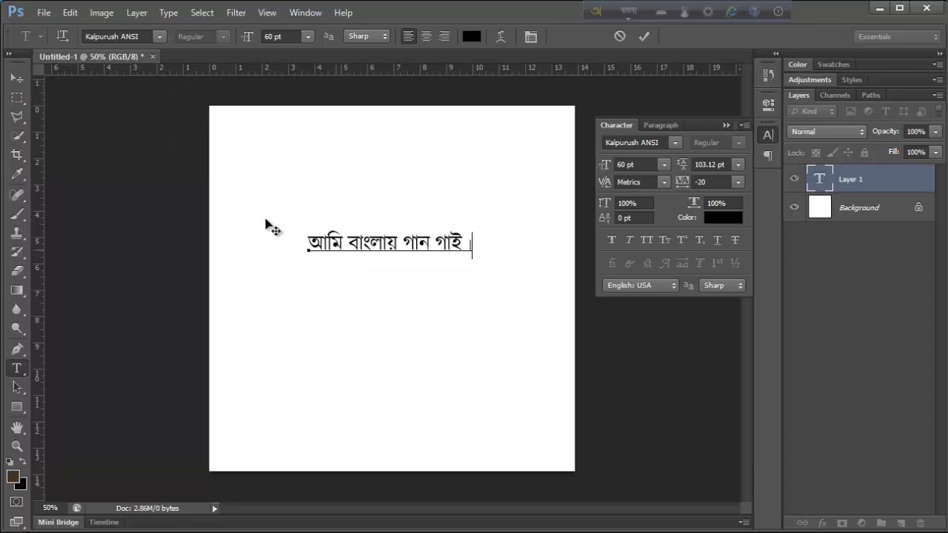
click(24, 80)
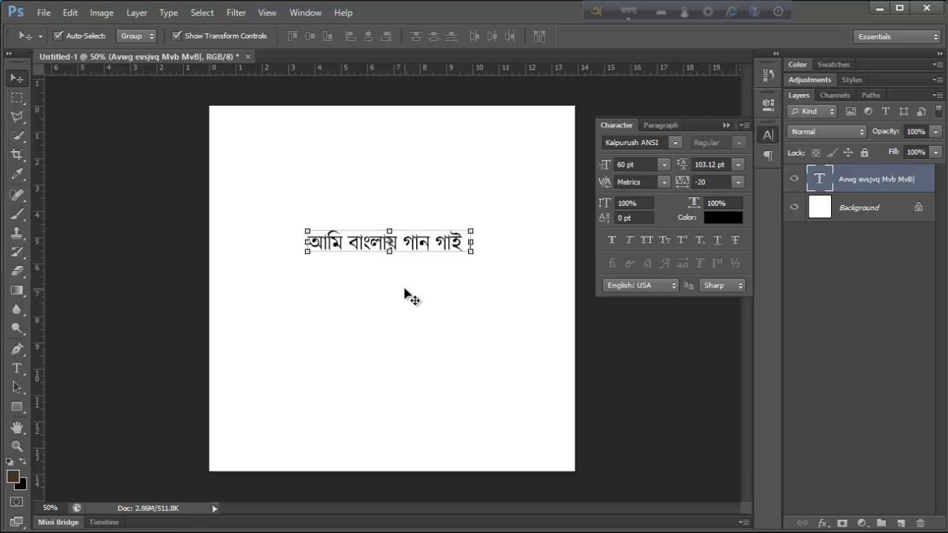
Check which output mode is selected in Avro Keyboard's settings.
click(510, 249)
drag(501, 213, 239, 244)
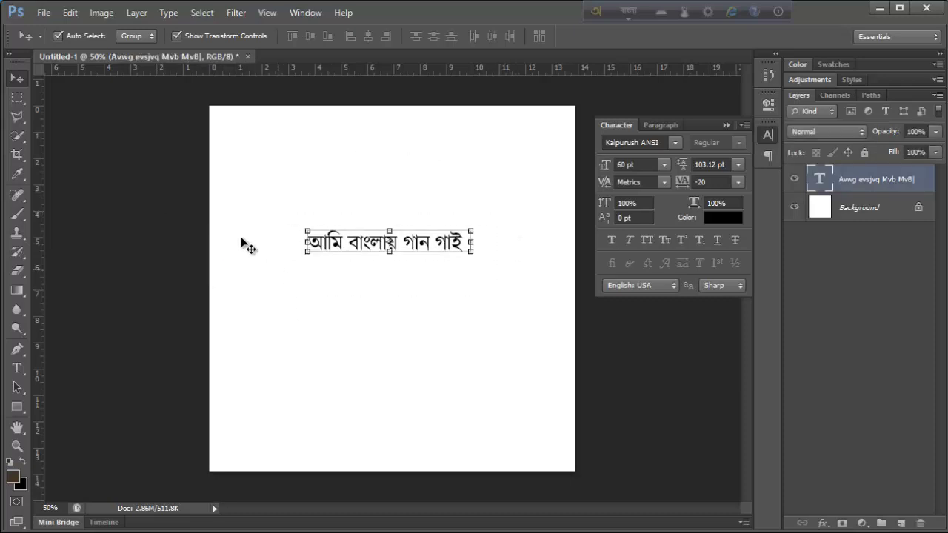
click(708, 11)
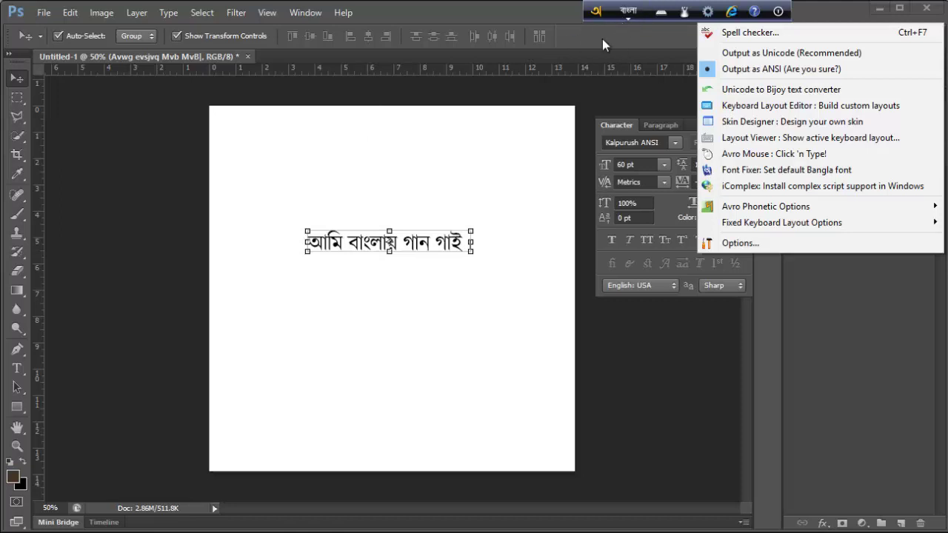
Switch to Illustrator, activate the Type tool, set Avro Keyboard to Bangla and check its output mode.
click(881, 9)
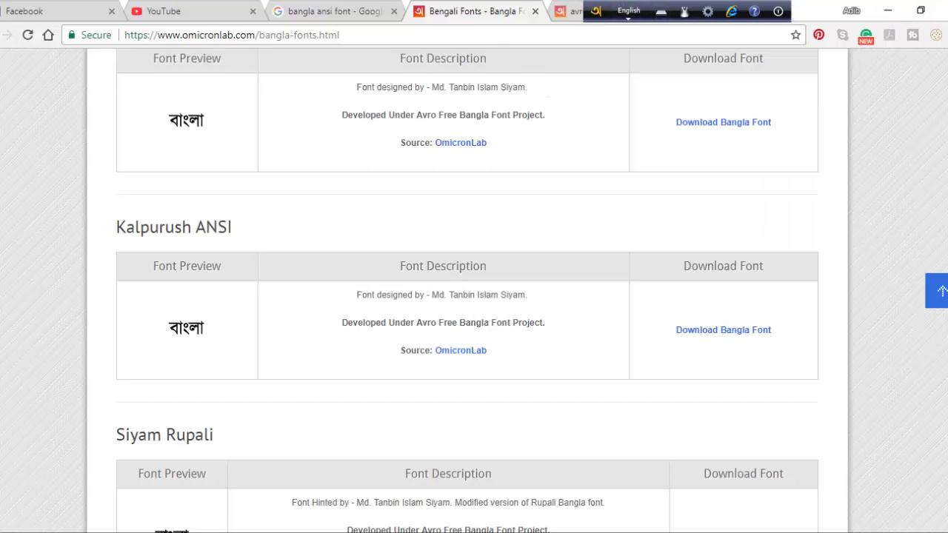
key(alt+Tab)
key(t)
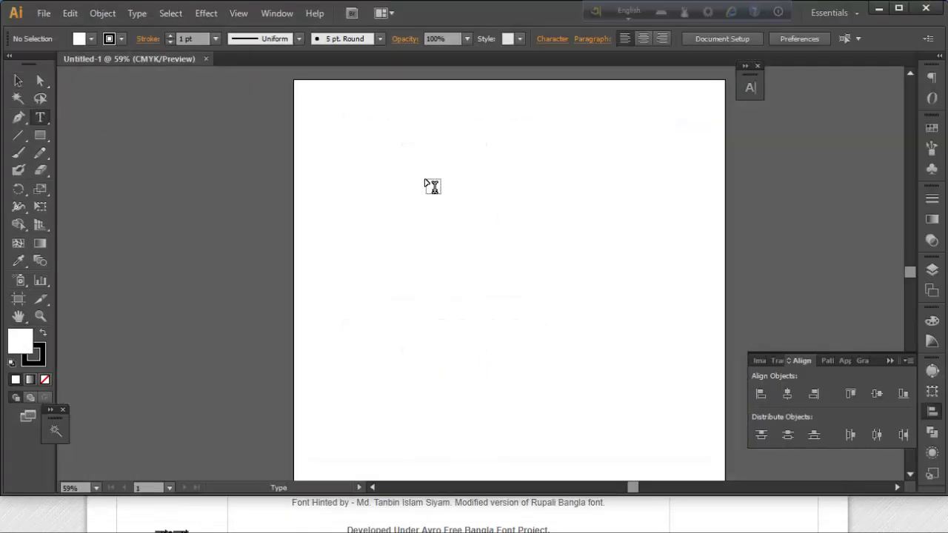
click(631, 12)
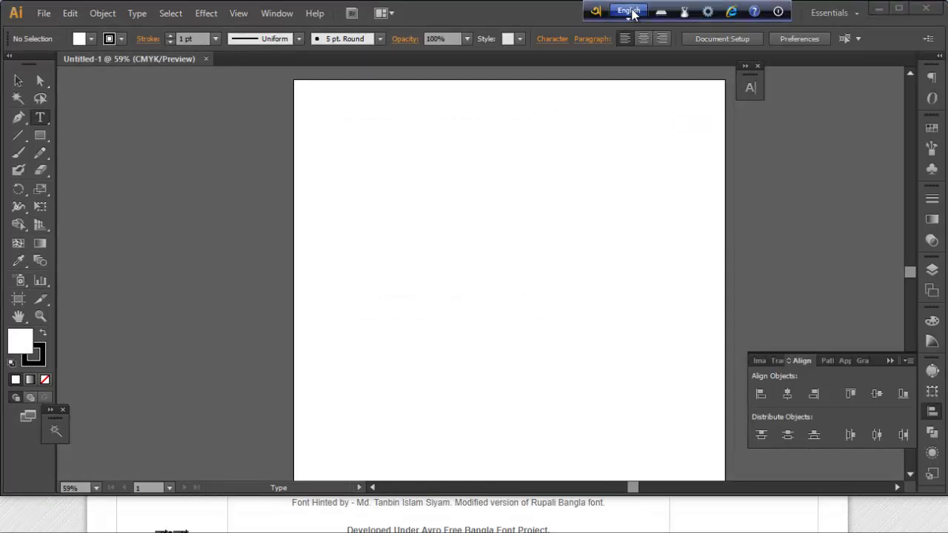
click(707, 13)
click(707, 13)
click(707, 12)
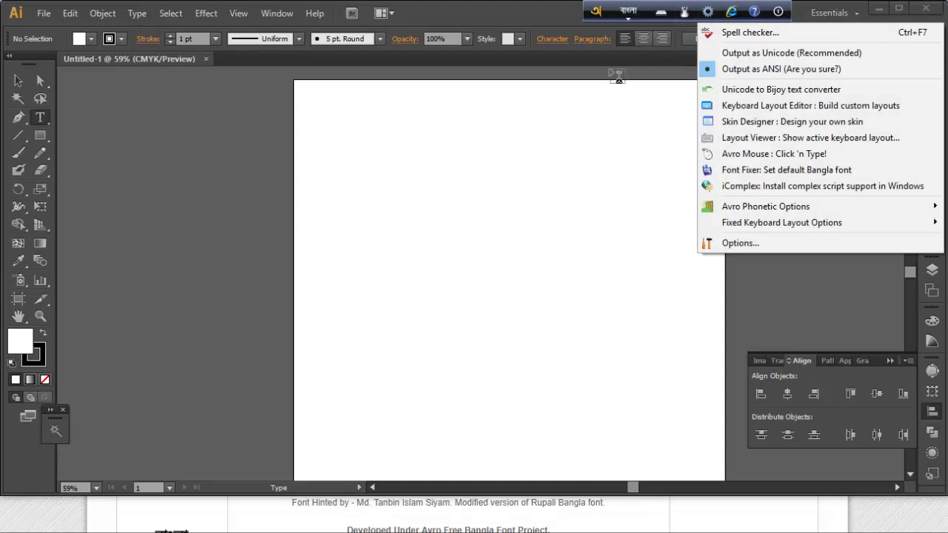
click(393, 226)
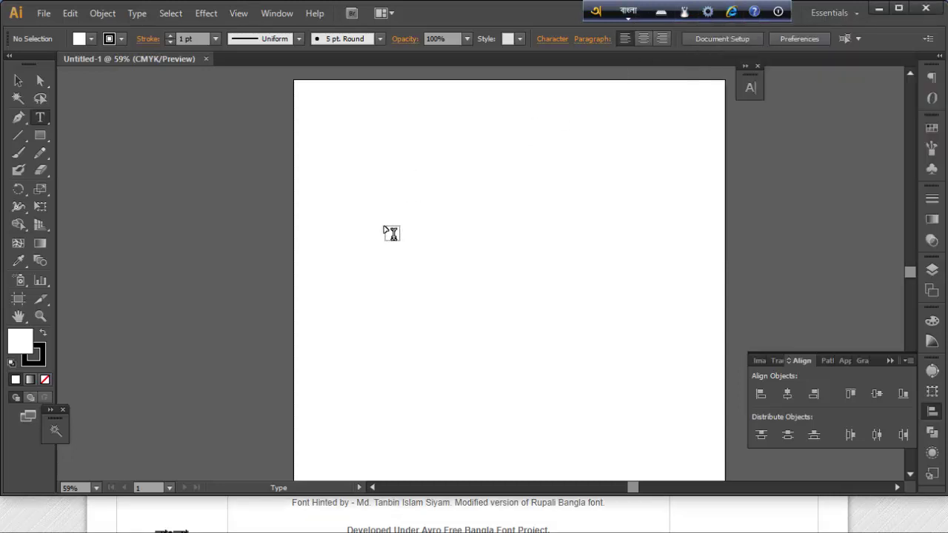
Start a new point text on the artboard and set its font size to 60 pt.
click(392, 232)
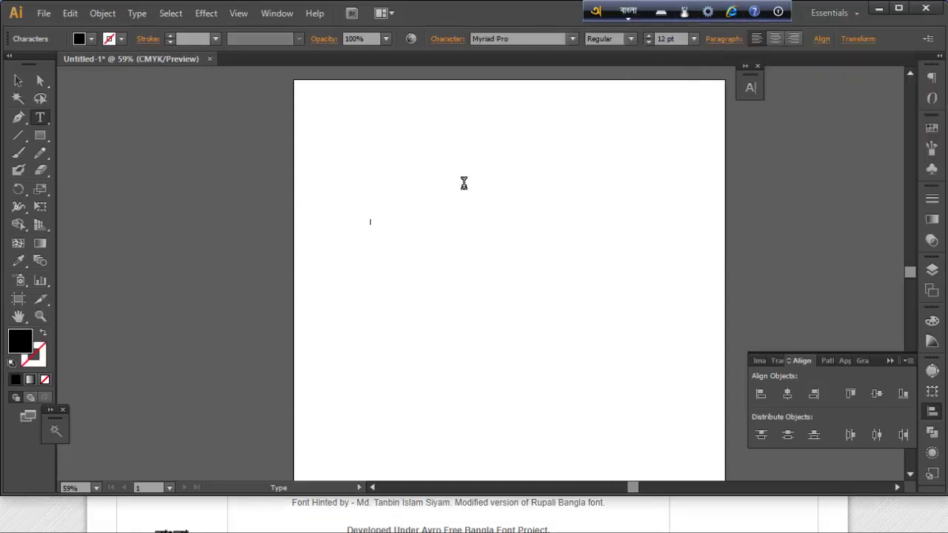
key(F12)
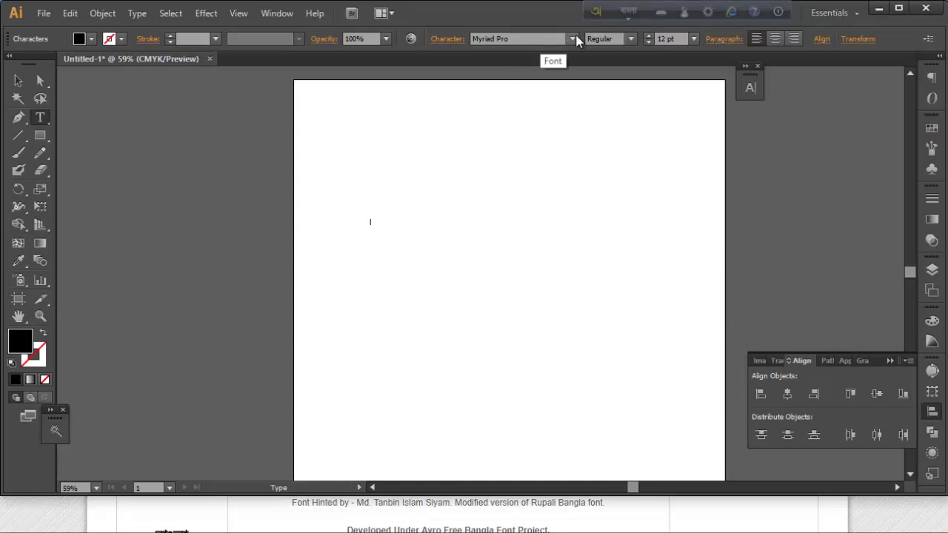
click(693, 39)
click(706, 283)
Set the font of the new Illustrator text to Kalpurush ANSI, with Avro Keyboard in English mode.
key(F12)
click(528, 40)
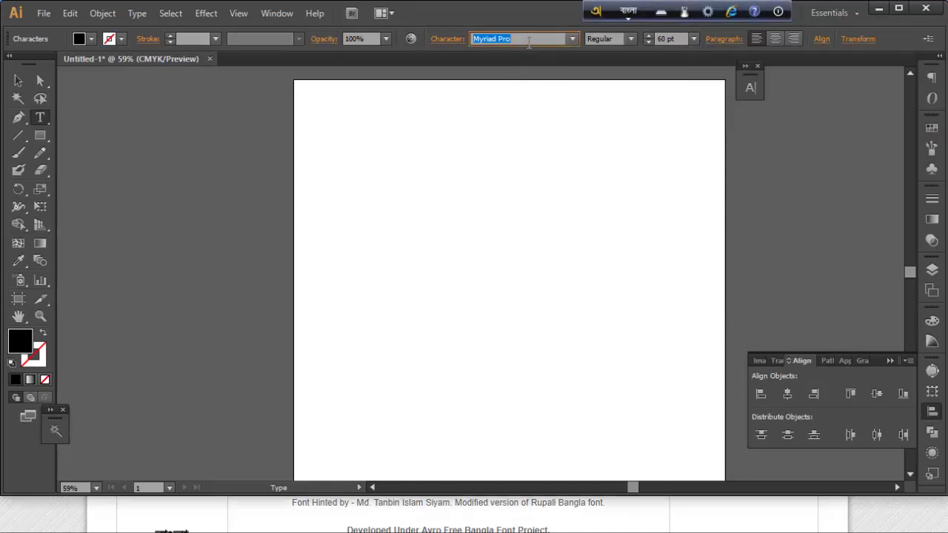
key(F12)
text(Kalpurush)
key(Return)
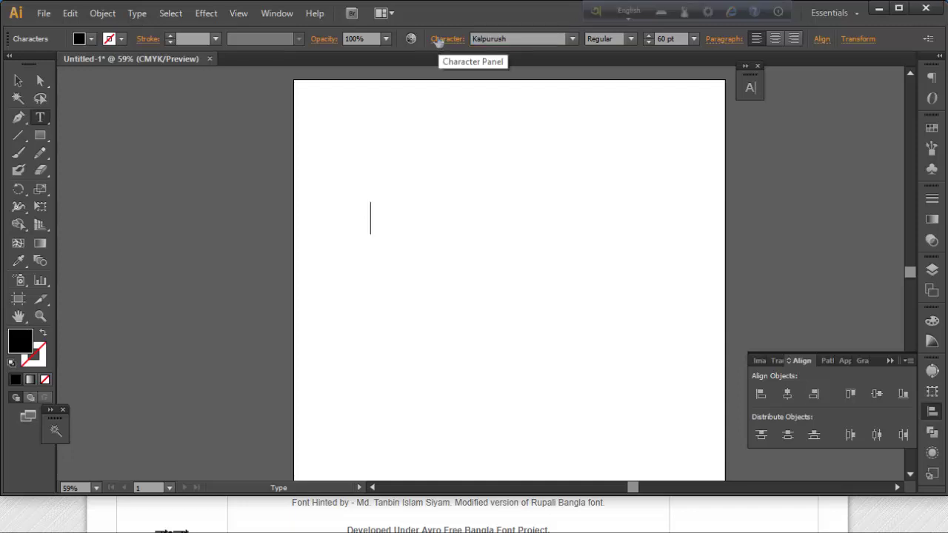
click(546, 39)
key(Down)
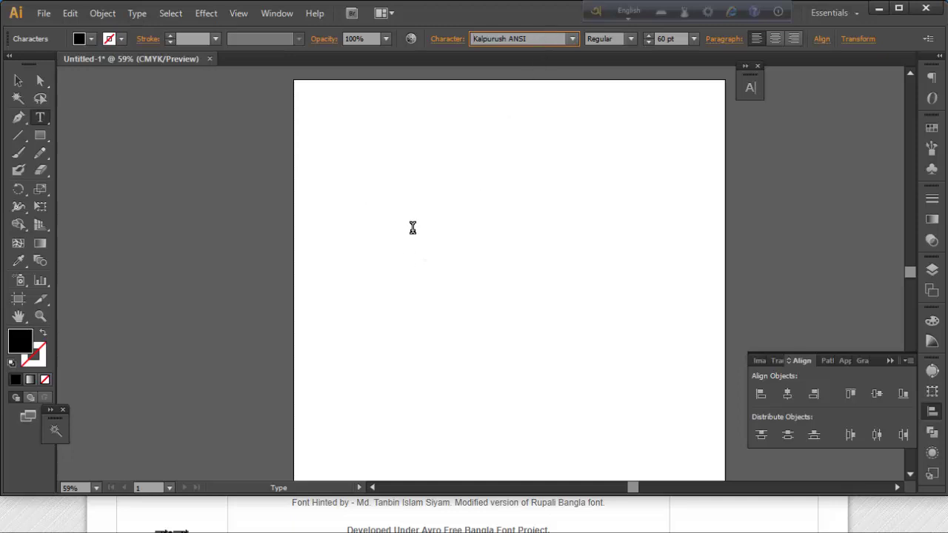
key(Return)
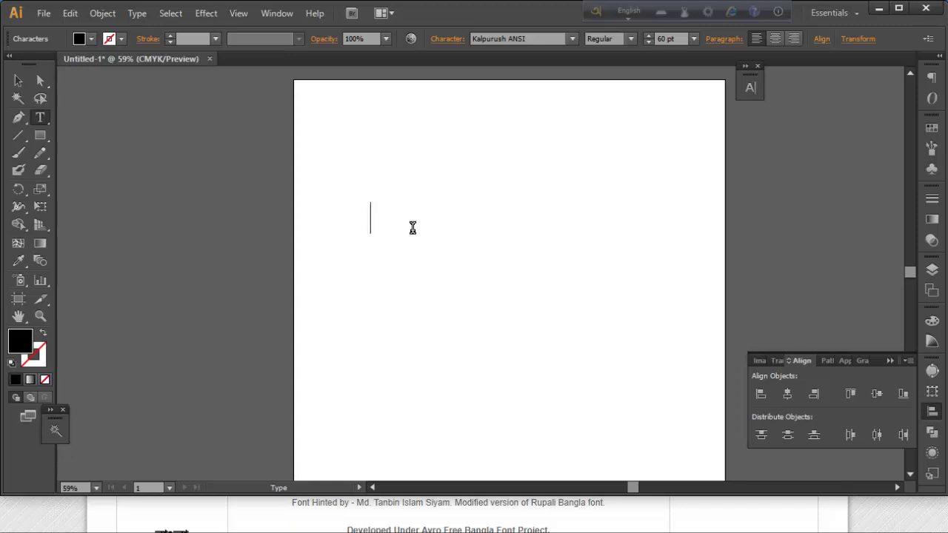
Switch Avro Keyboard to Bangla, write "আমি বাংলায় গান গাই।" in the empty point text and finish editing with the Selection tool.
text(ধস)
key(ctrl+z)
key(F12)
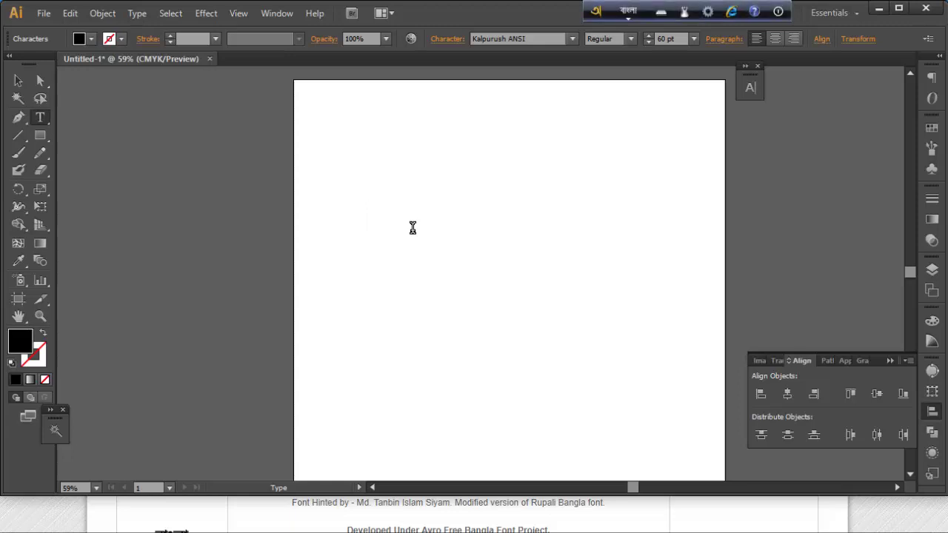
text(ami banglay )
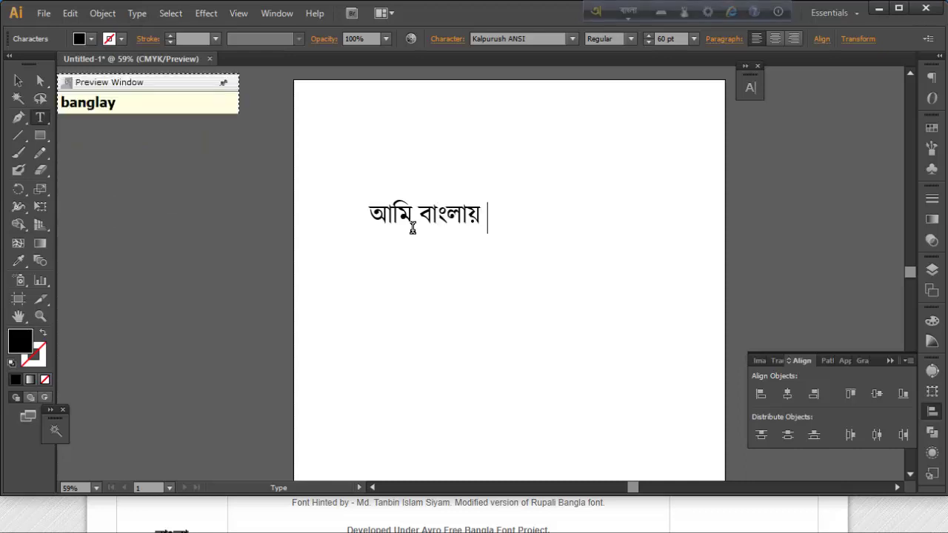
text(gan n)
key(BackSpace)
text(gai.)
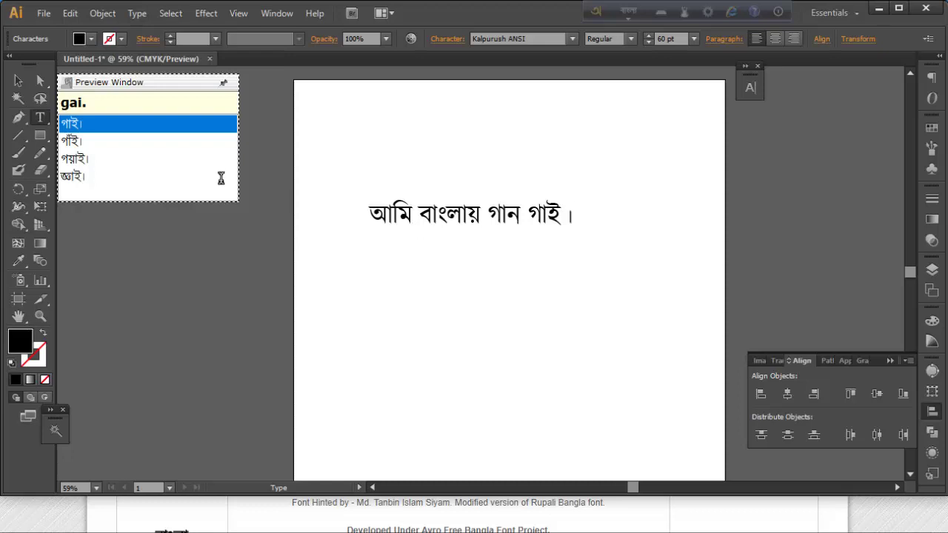
click(15, 83)
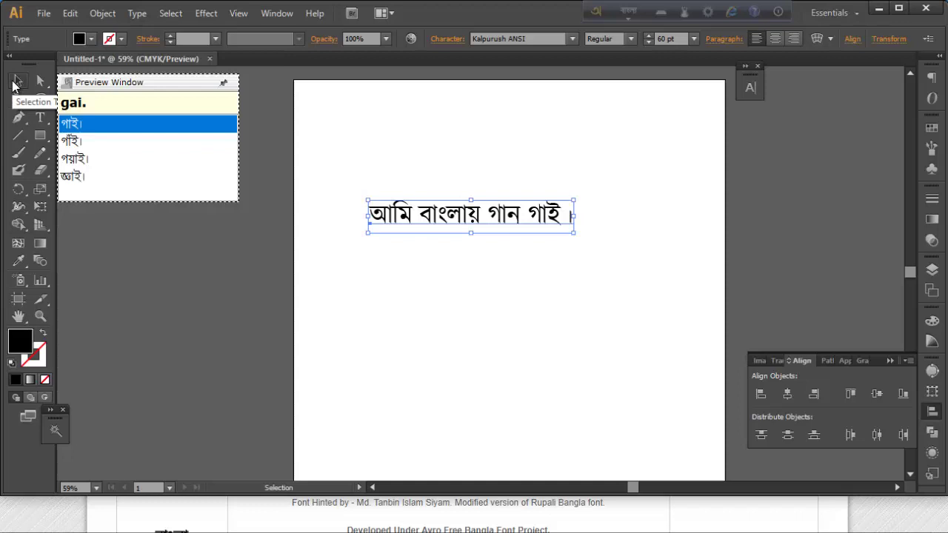
Minimize Illustrator, switch to Camtasia Studio and add a text callout to the timeline.
click(877, 12)
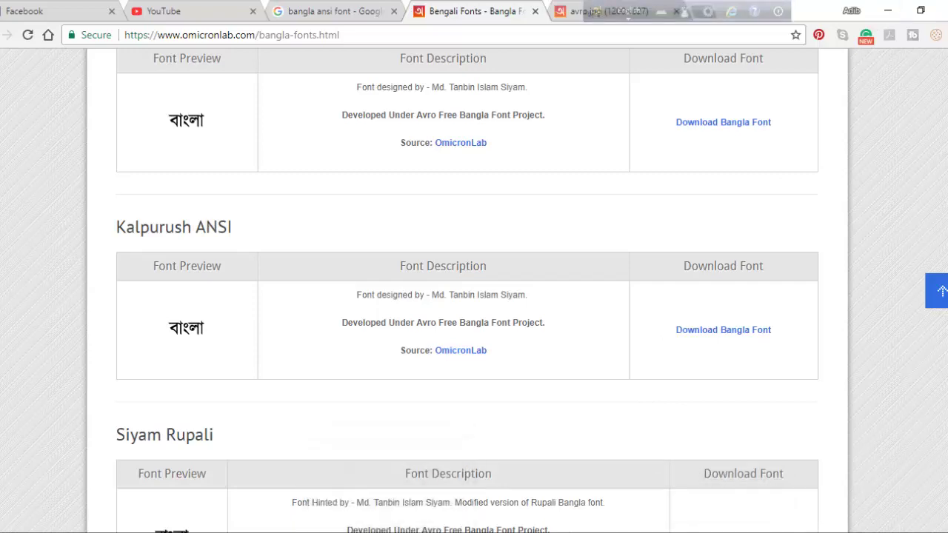
key(alt+Tab)
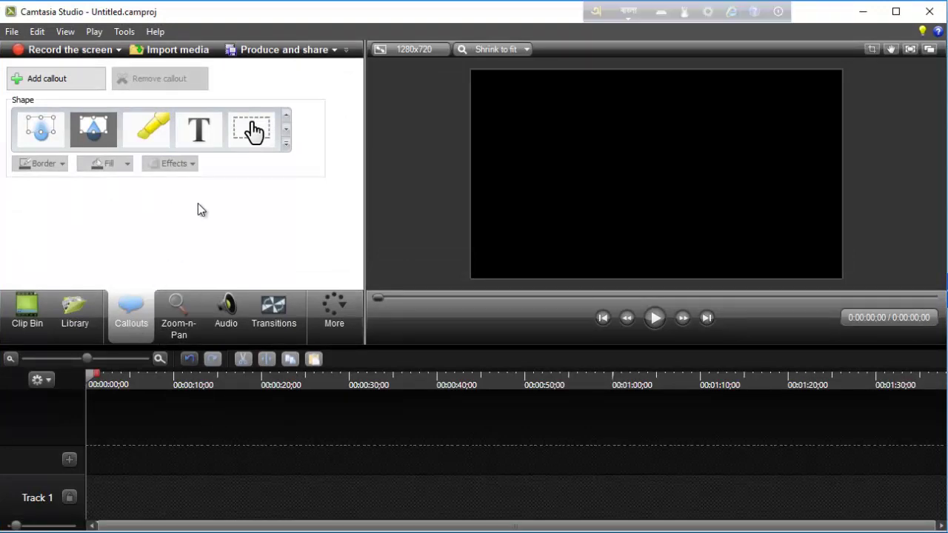
scroll(266, 122, down, 2)
scroll(255, 131, up, 2)
click(199, 132)
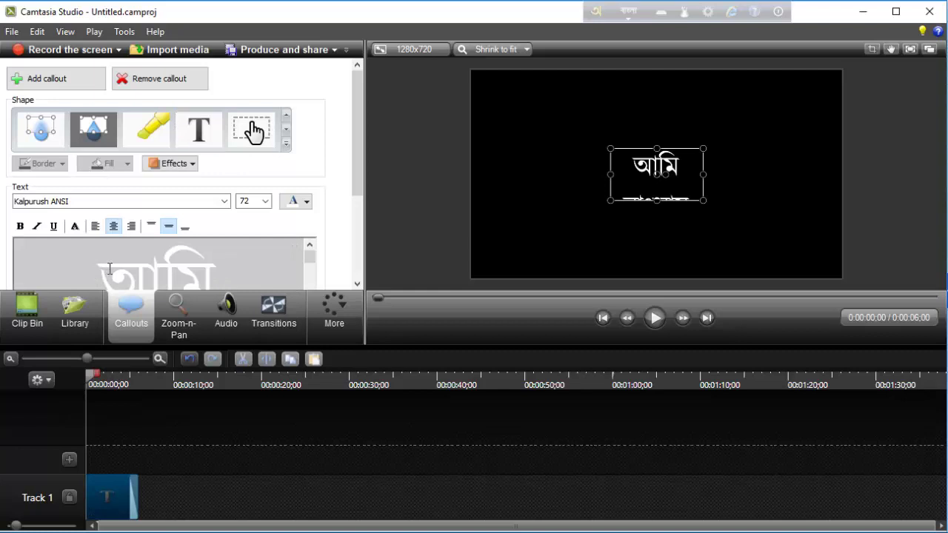
Clear all the existing text from the new callout.
drag(107, 270, 297, 287)
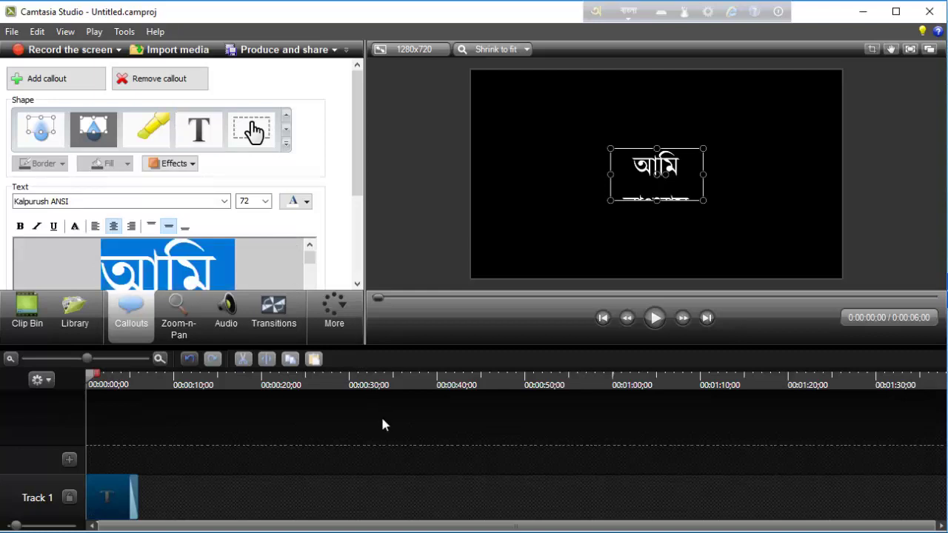
text(বাংলায় গান)
key(Delete)
key(Delete)
key(Delete)
key(Delete)
key(Delete)
key(Delete)
key(Delete)
key(Delete)
key(Delete)
key(Delete)
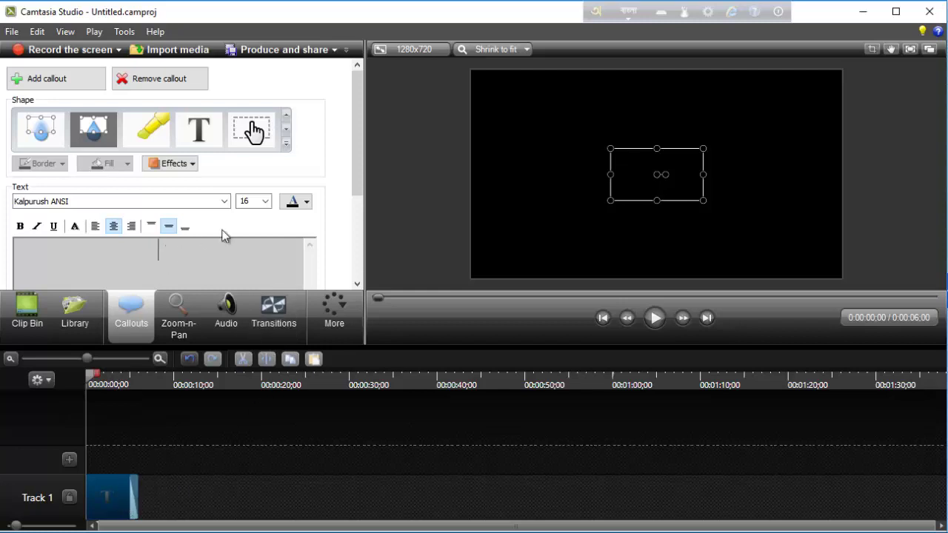
Set the callout's font size to 48 and its text colour to white, and return to its text area.
click(255, 201)
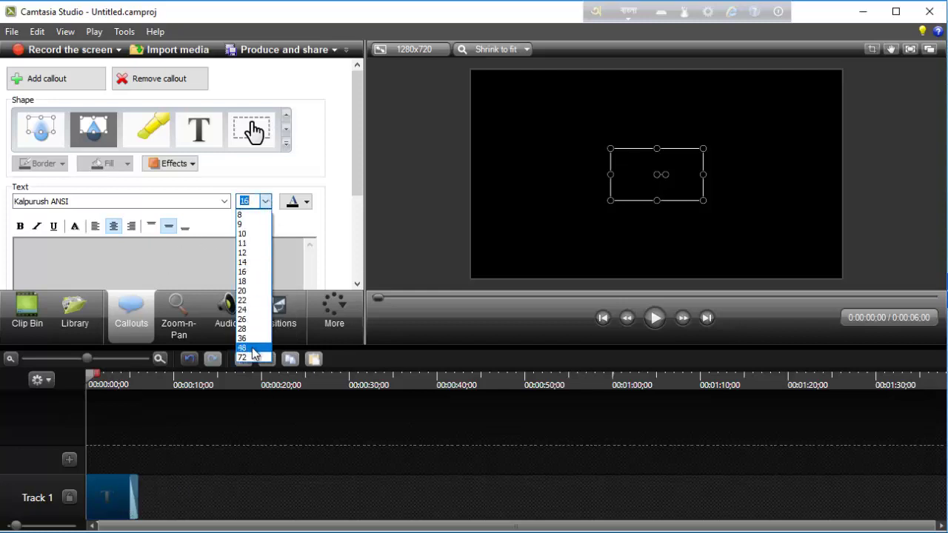
click(246, 348)
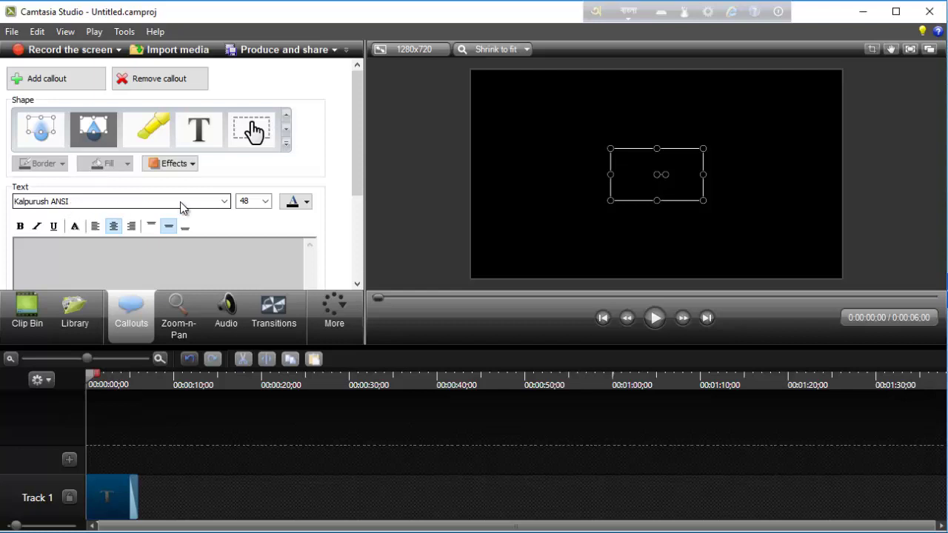
click(306, 204)
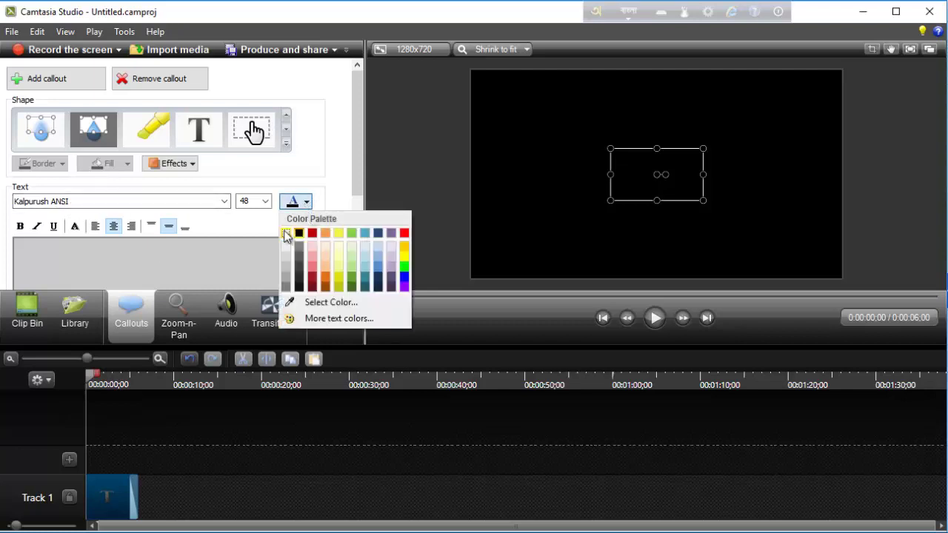
click(178, 252)
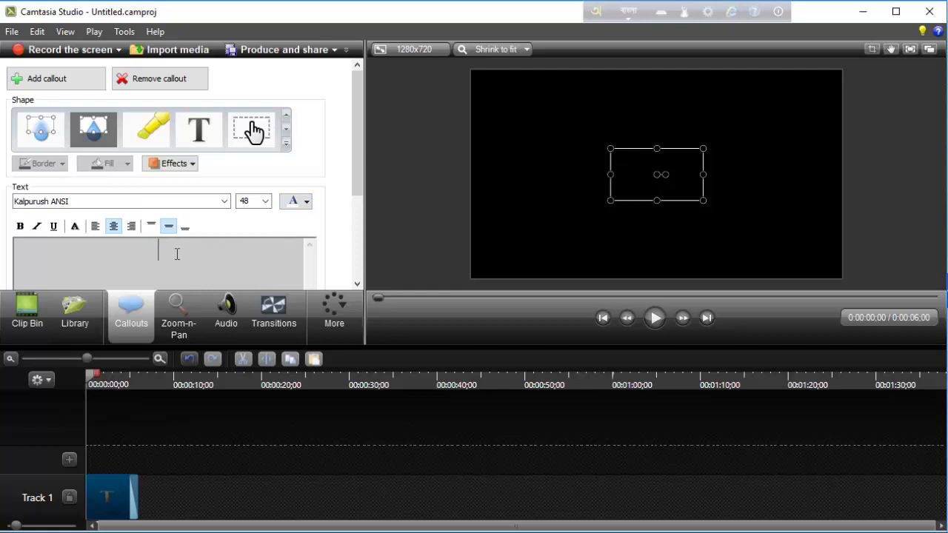
Write "আমি বাংলায় গান গাই।" in the callout using Avro's phonetic Bangla input.
text(ami )
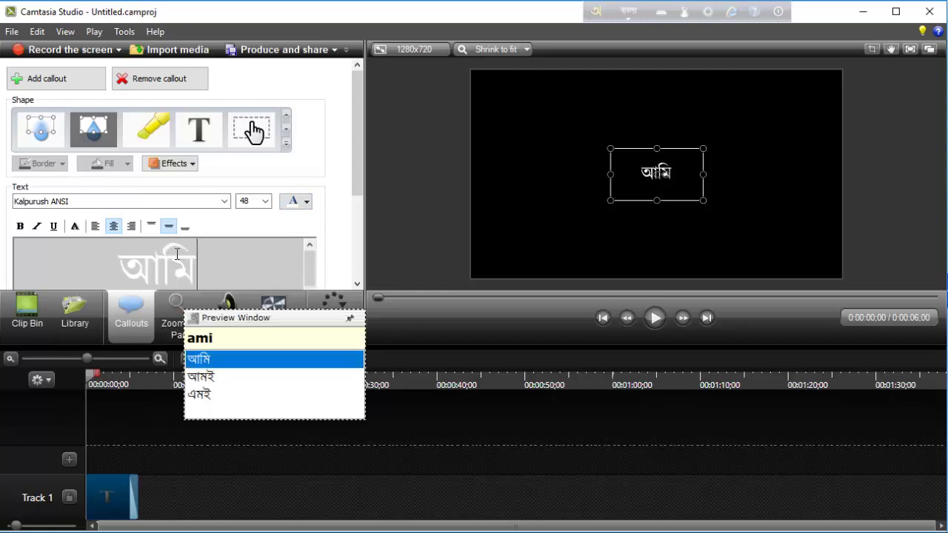
text(bang)
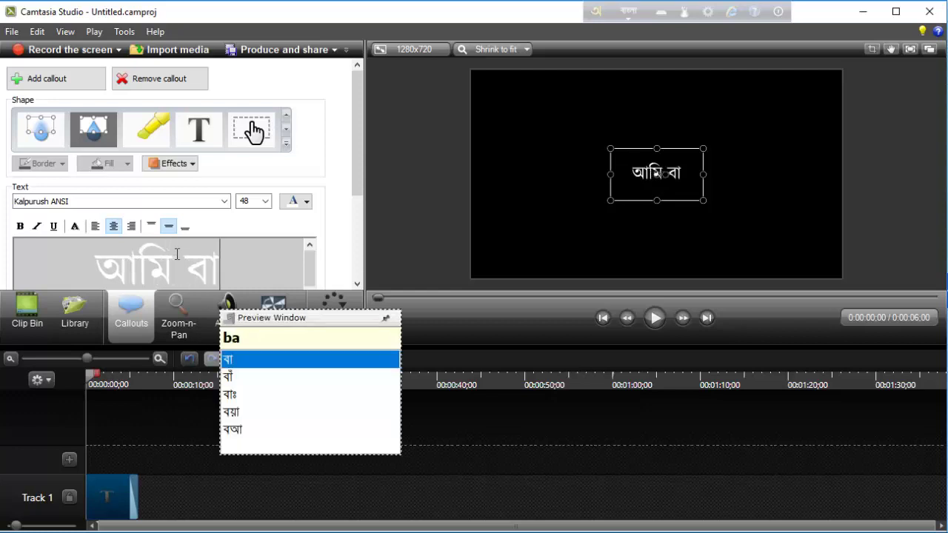
text(lay )
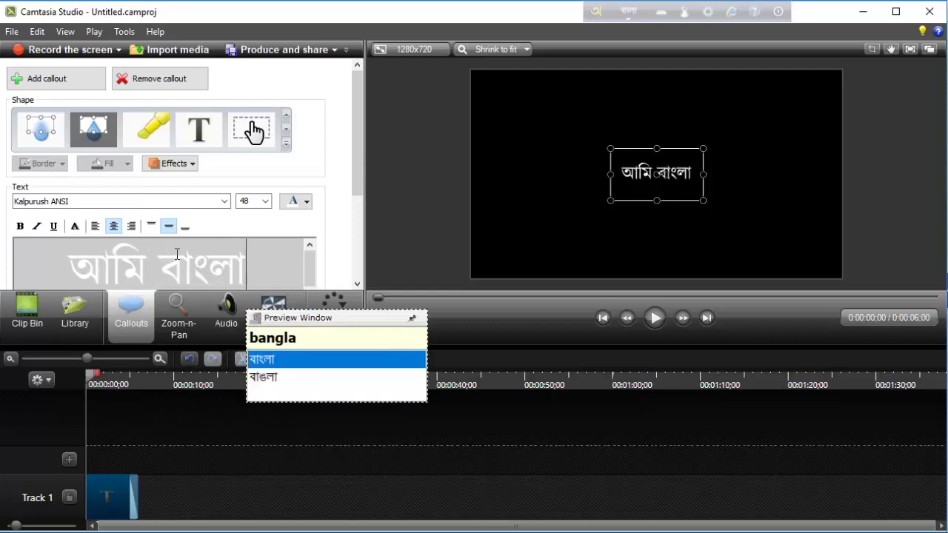
text(gan )
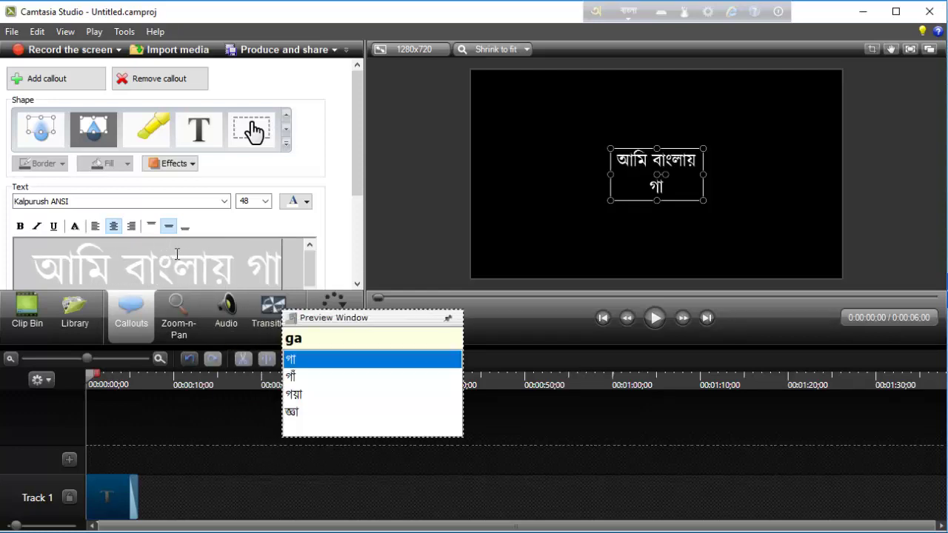
text(gai)
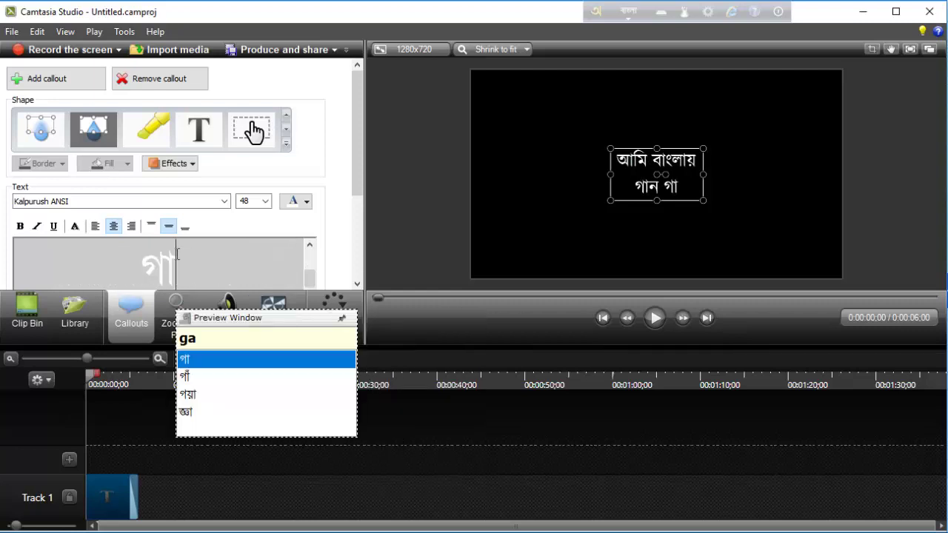
text(.)
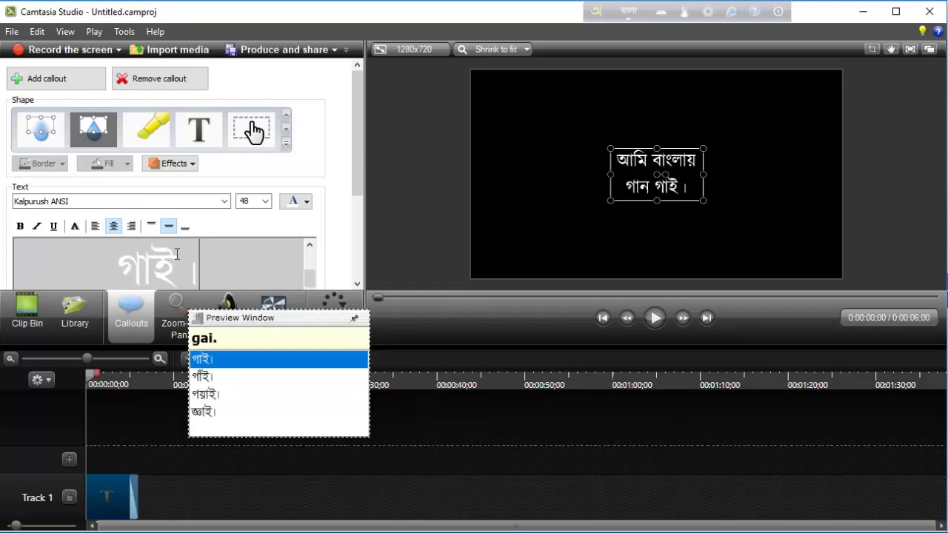
Widen the callout so the sentence fits on one line, and check it in the full-screen preview.
drag(703, 174, 727, 173)
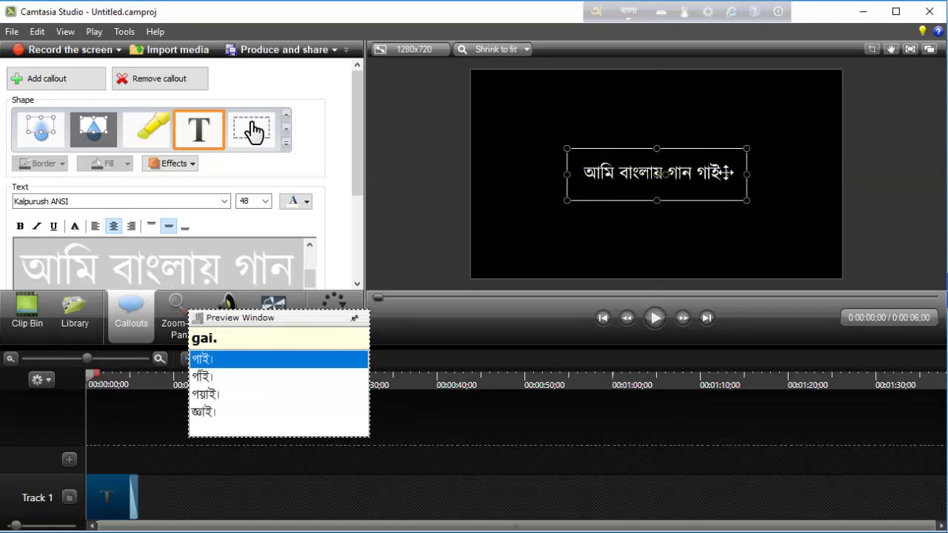
click(911, 50)
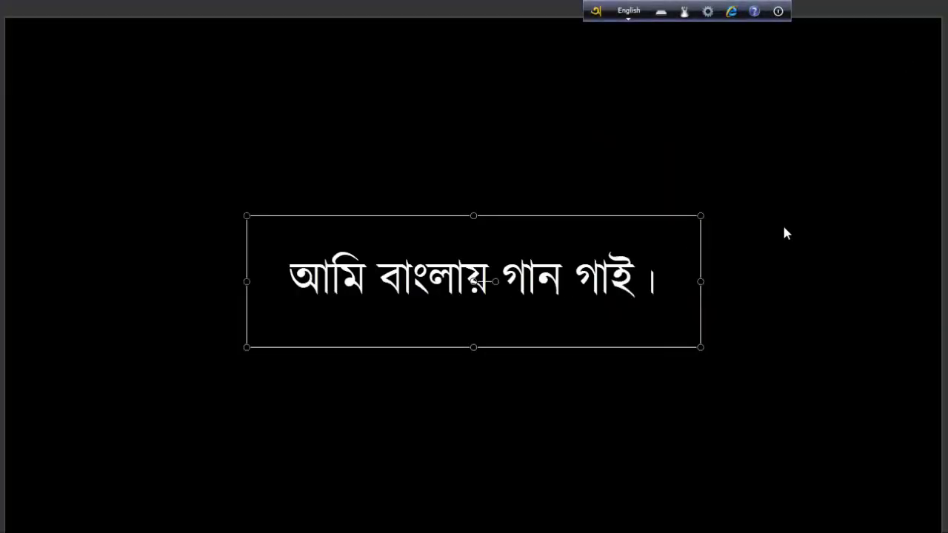
key(Escape)
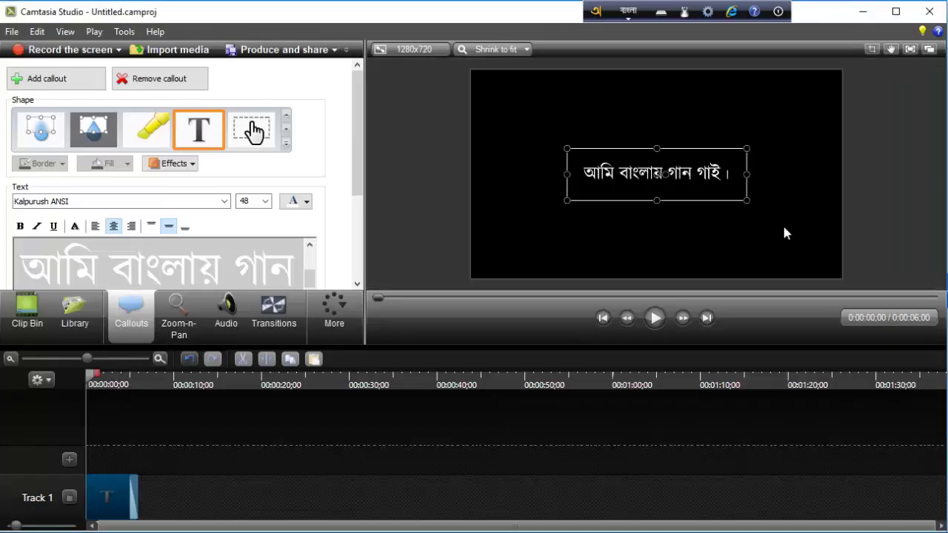